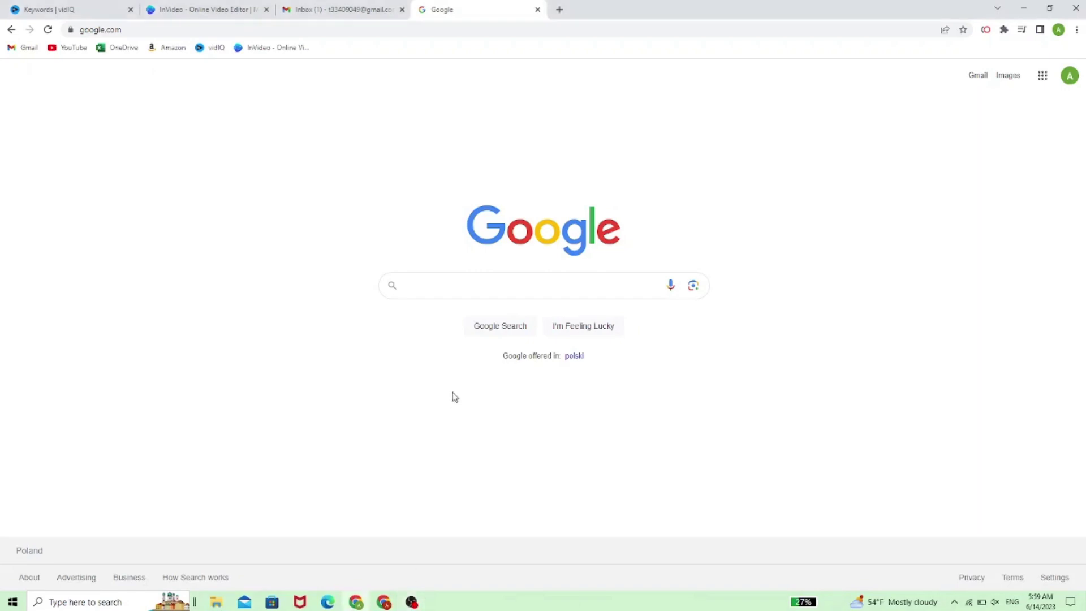
# - Search Google for 'leonardo ai' to list the Leonardo.ai site
pyautogui.click(468, 287)
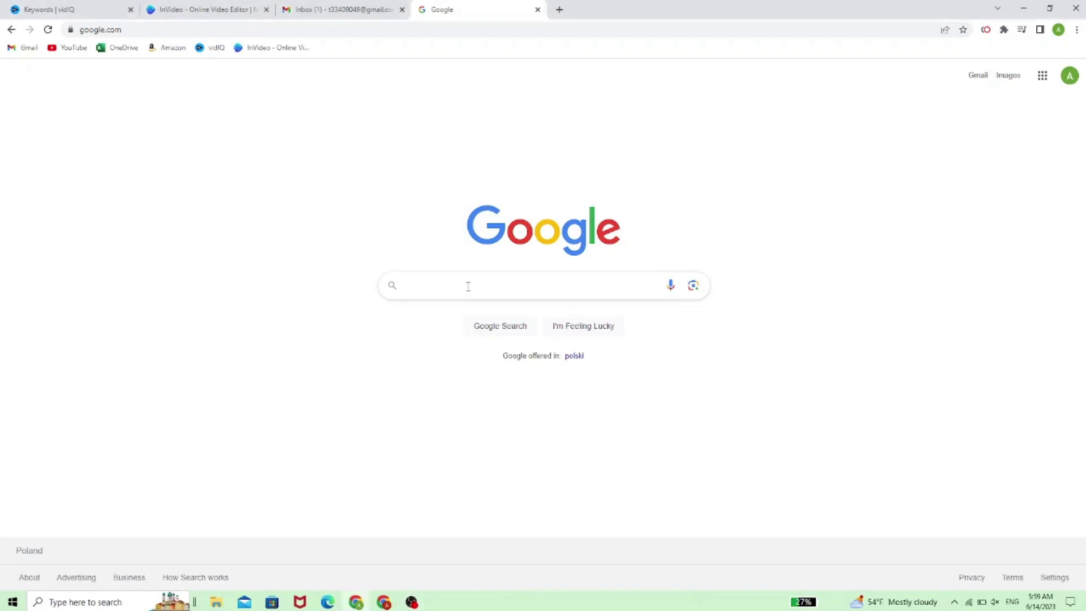
pyautogui.write('l')
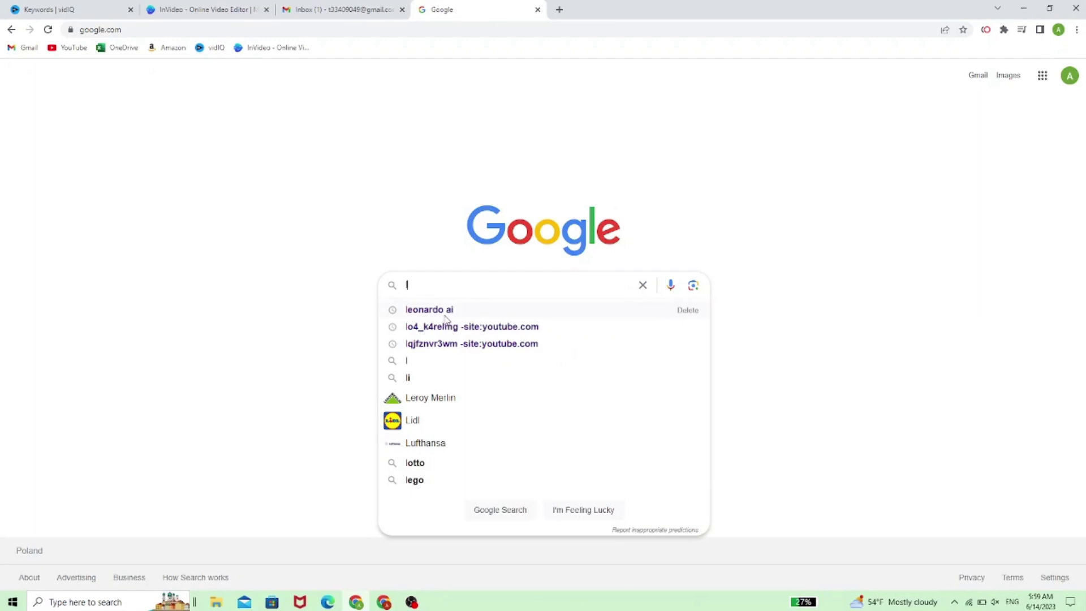
pyautogui.write('eo')
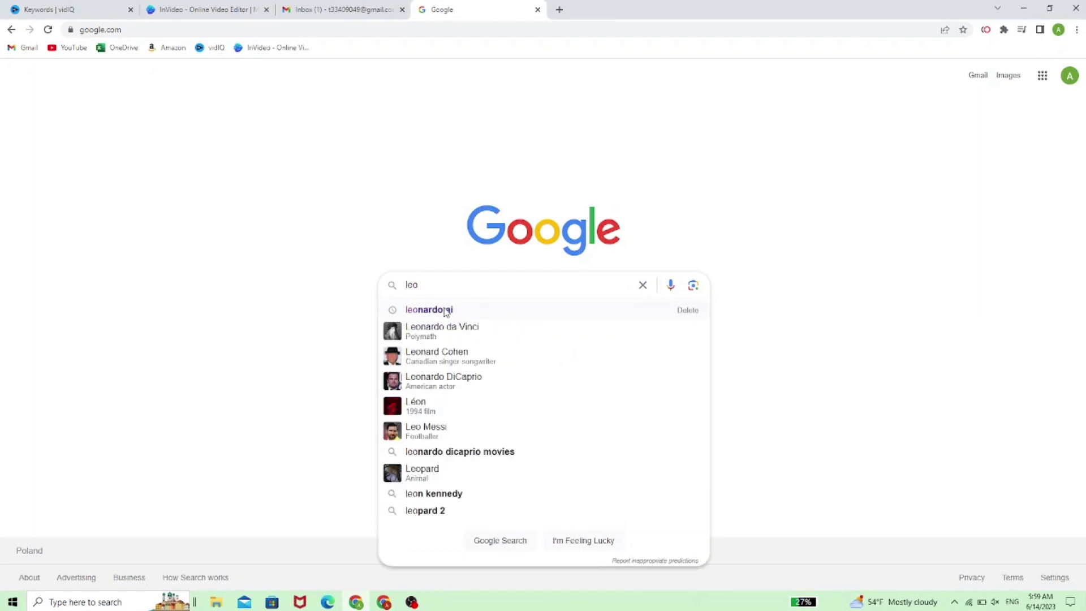
pyautogui.write('nar')
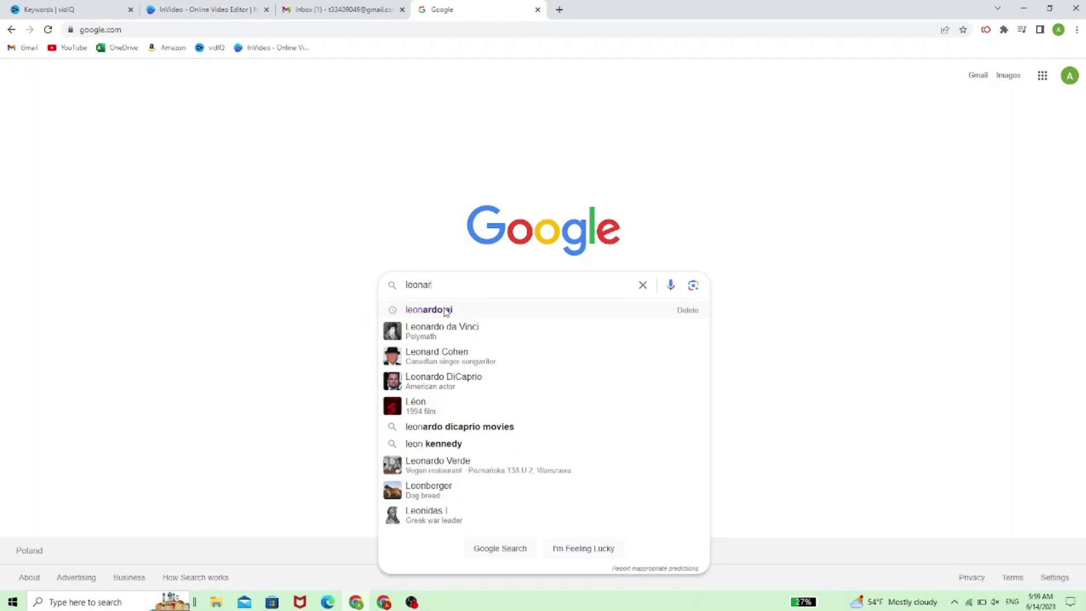
pyautogui.write('do')
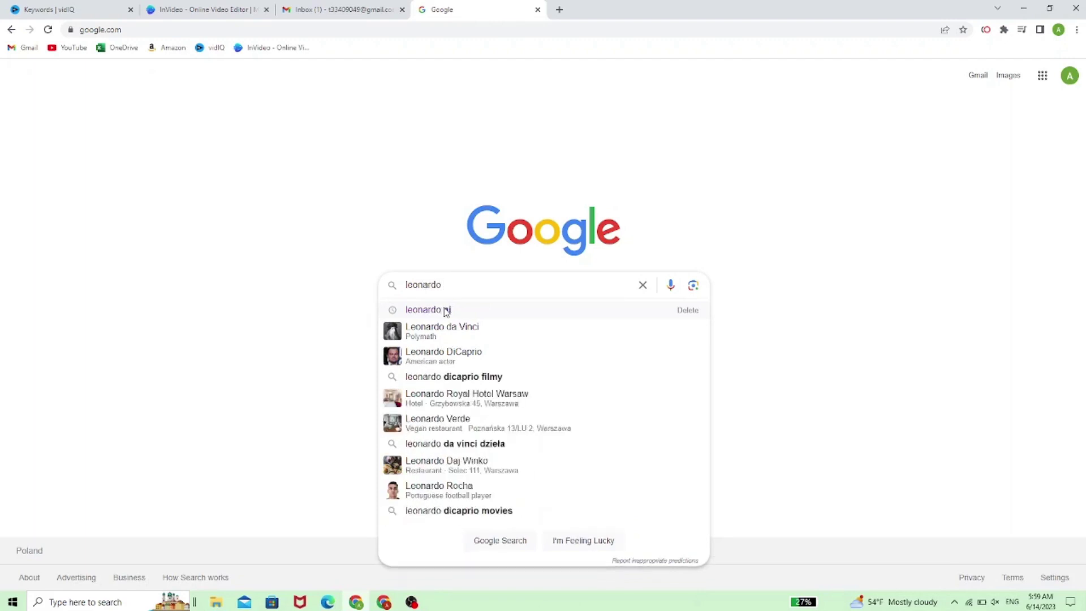
pyautogui.write(' ai')
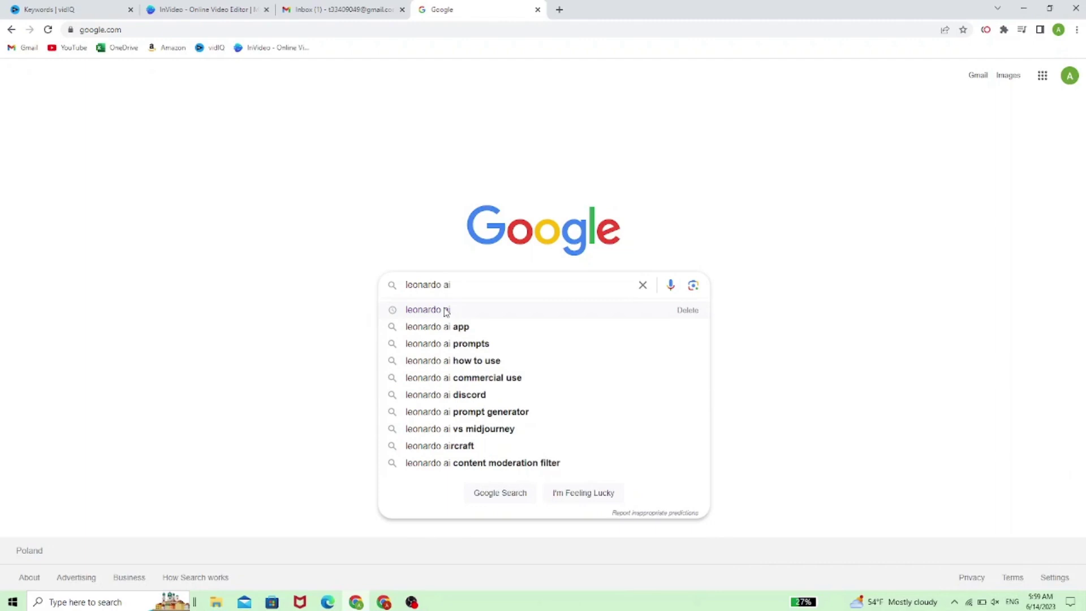
pyautogui.click(446, 312)
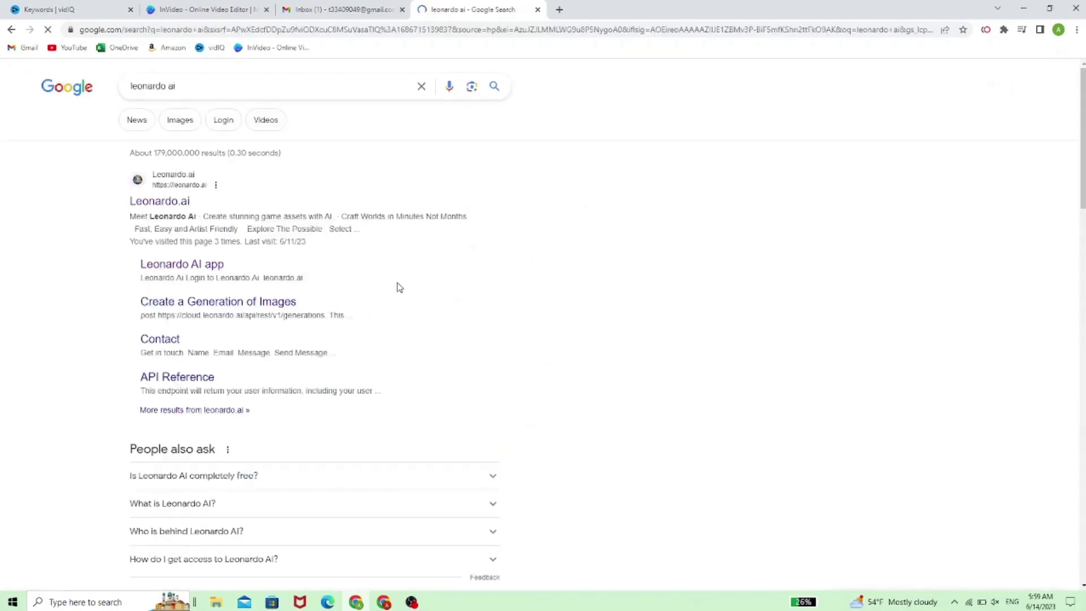
# - Open Leonardo.ai and submit the saved email address for early-bird access
pyautogui.click(173, 204)
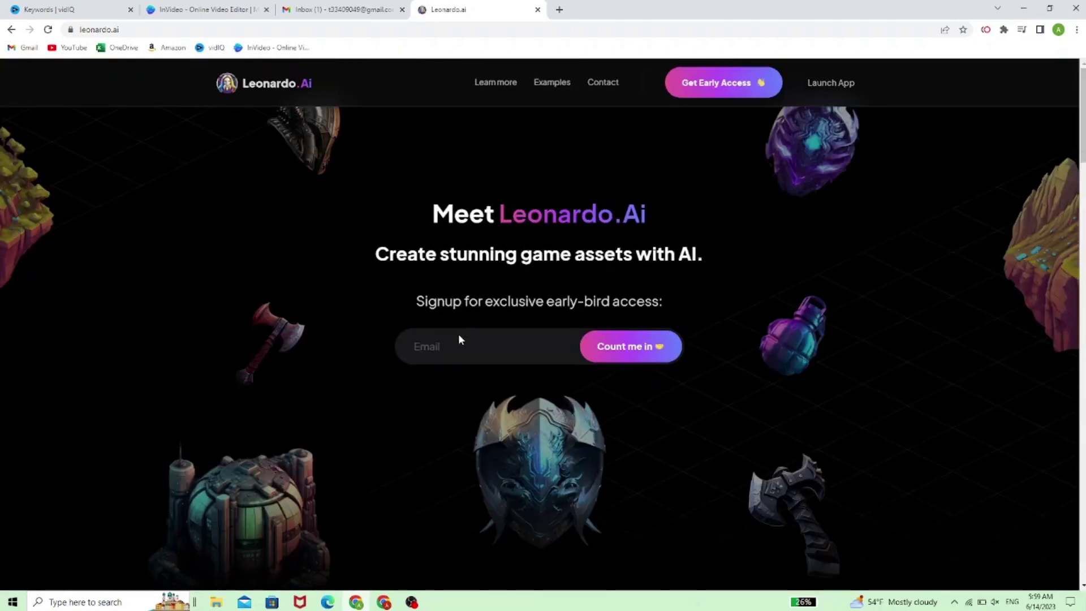
pyautogui.click(455, 351)
pyautogui.hotkey('ctrl', 'v')
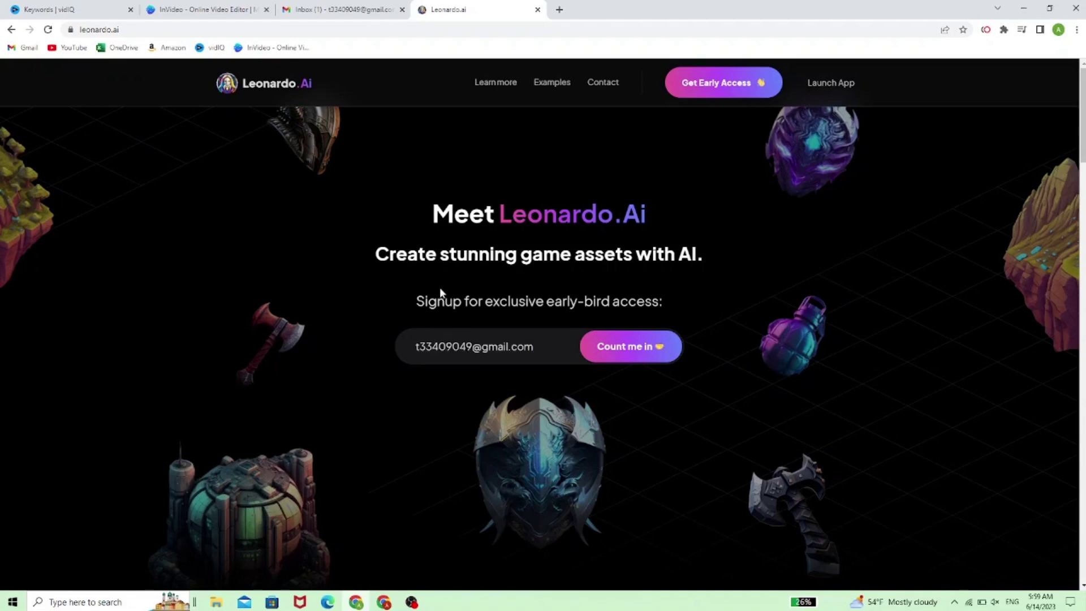
pyautogui.click(647, 355)
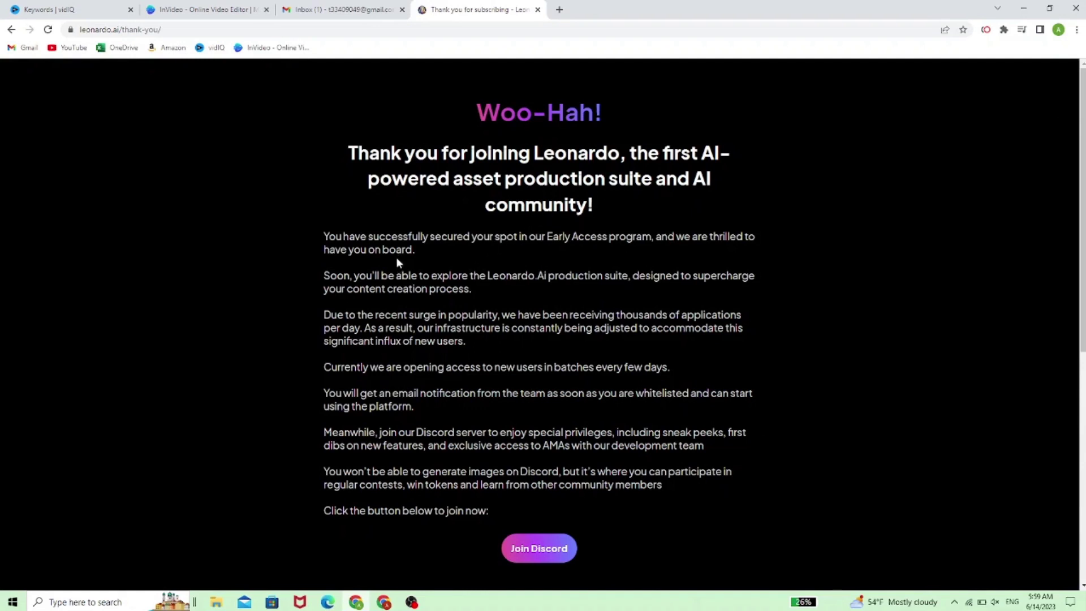
# - Read the thank-you message, then go to the Leonardo.Ai Discord invite
pyautogui.click(327, 234)
pyautogui.moveTo(647, 233); pyautogui.dragTo(651, 249)
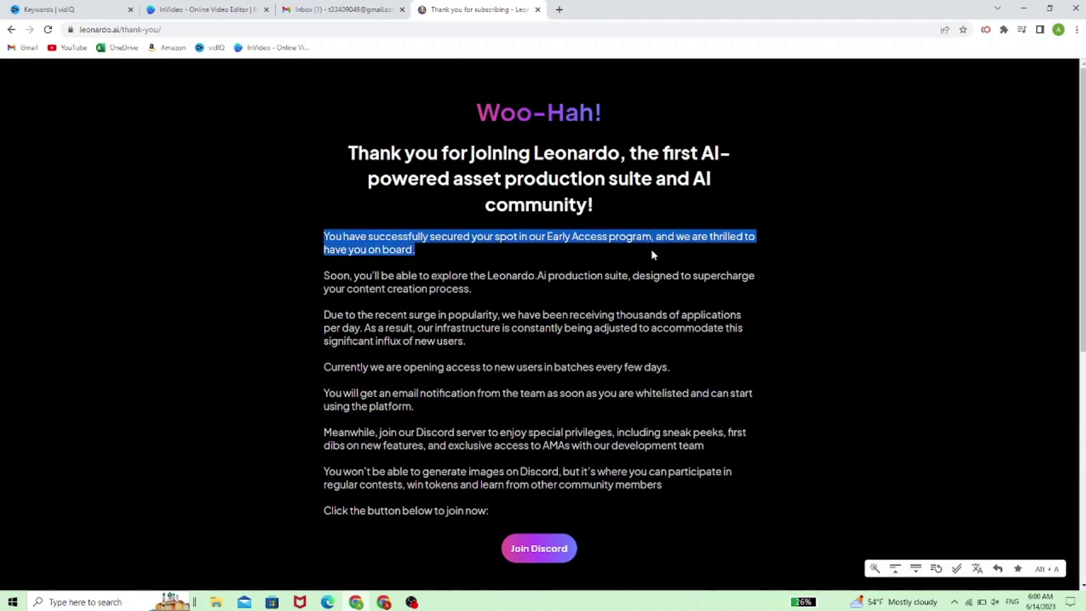
pyautogui.click(558, 300)
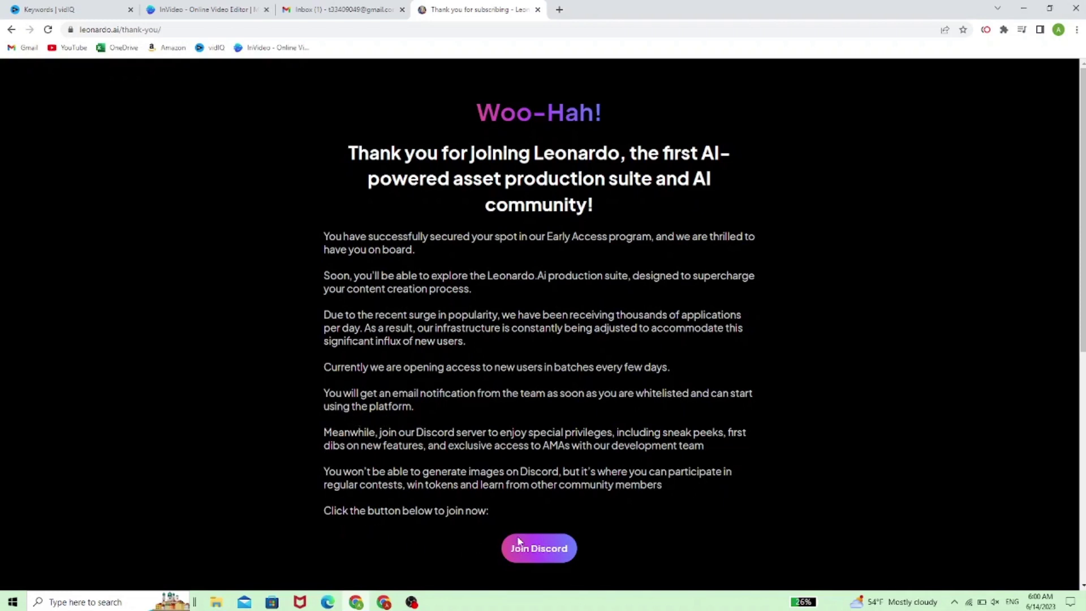
pyautogui.click(532, 547)
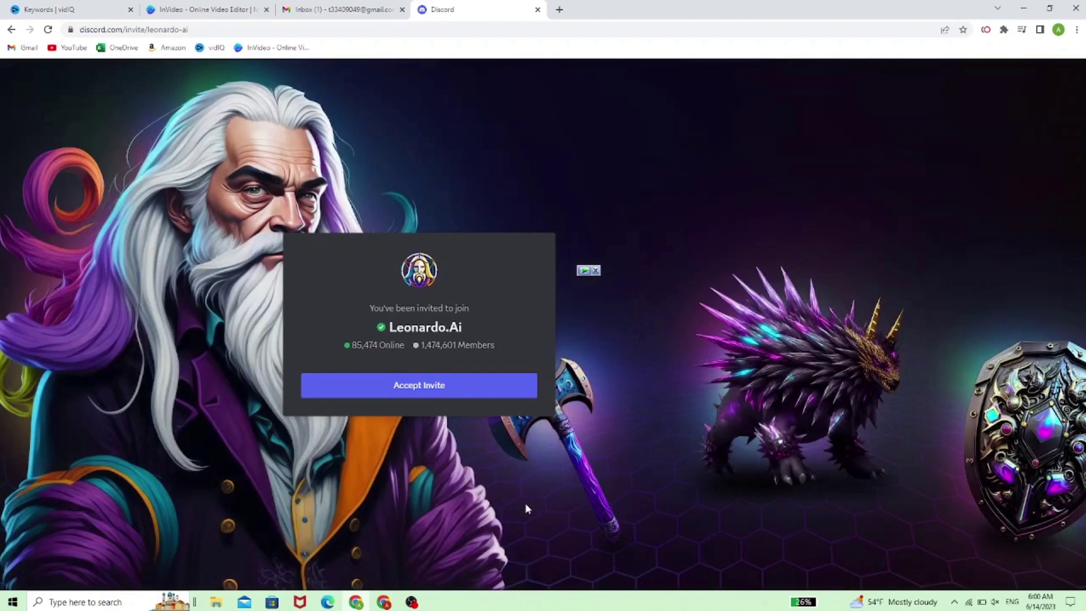
# - Accept the Leonardo.Ai Discord invite and follow the #the-gates request-access link
pyautogui.click(416, 378)
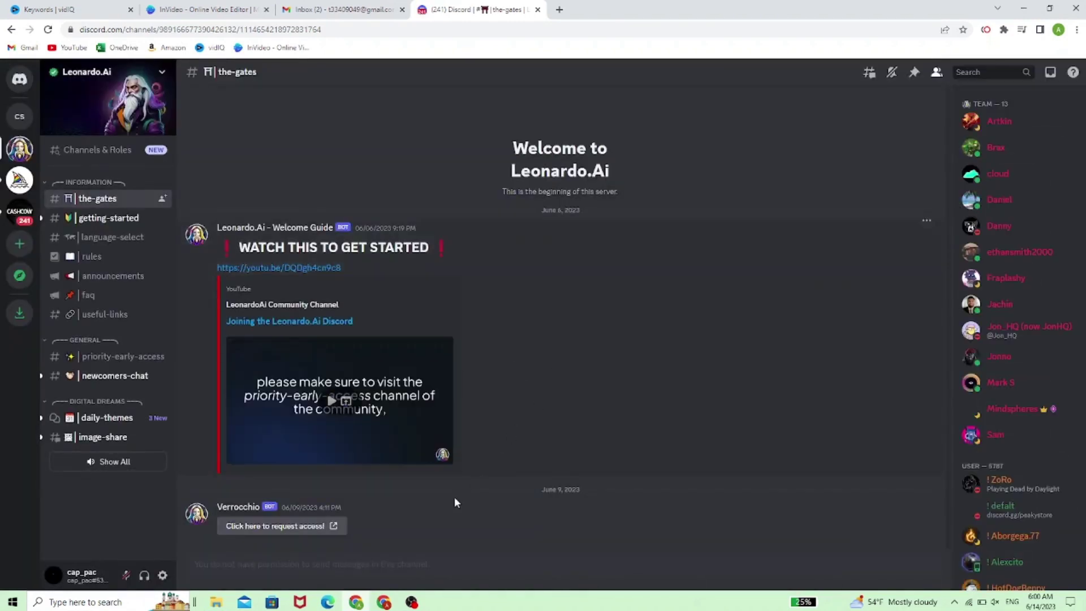
pyautogui.moveTo(280, 525)
pyautogui.click(300, 526)
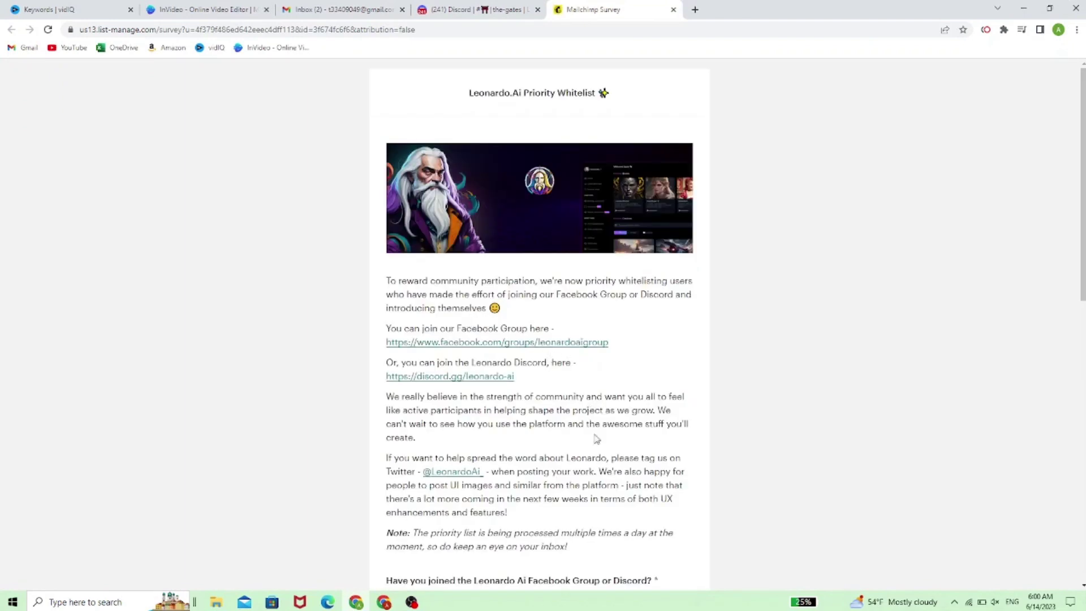
pyautogui.moveTo(1082, 169); pyautogui.dragTo(1067, 298)
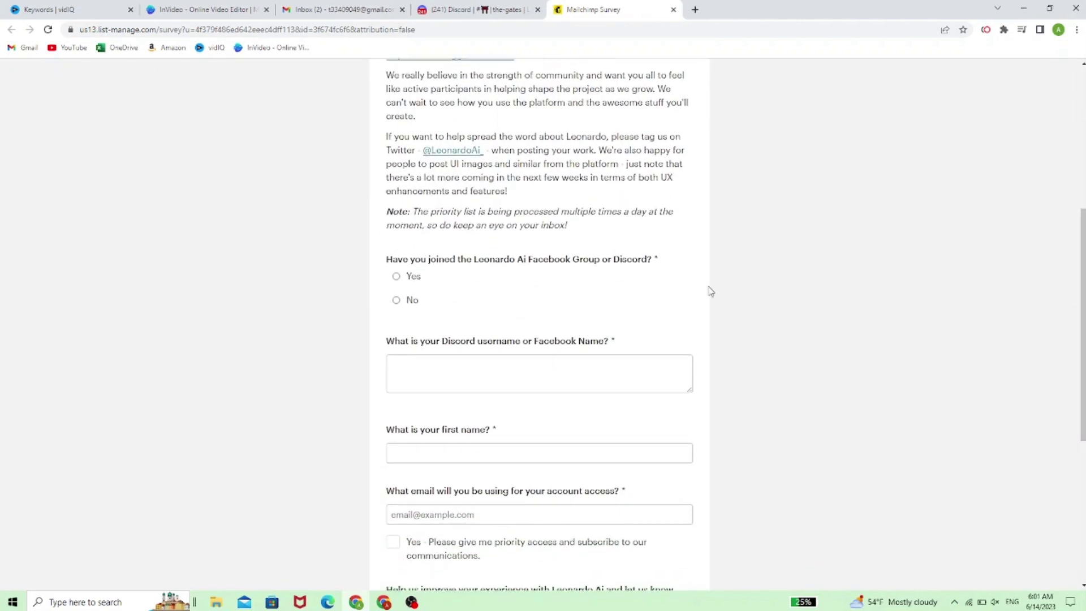
# - Confirm joining the community and enter the Discord username, first name and email
pyautogui.click(396, 277)
pyautogui.click(420, 360)
pyautogui.write('ca')
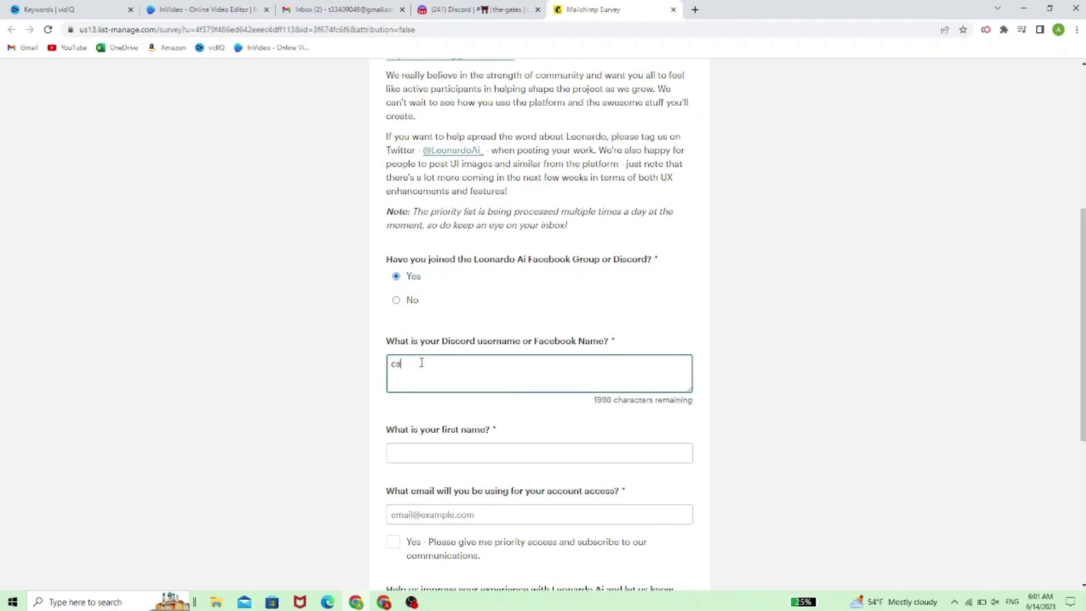
pyautogui.write('p_pa')
pyautogui.write(' c')
pyautogui.click(439, 450)
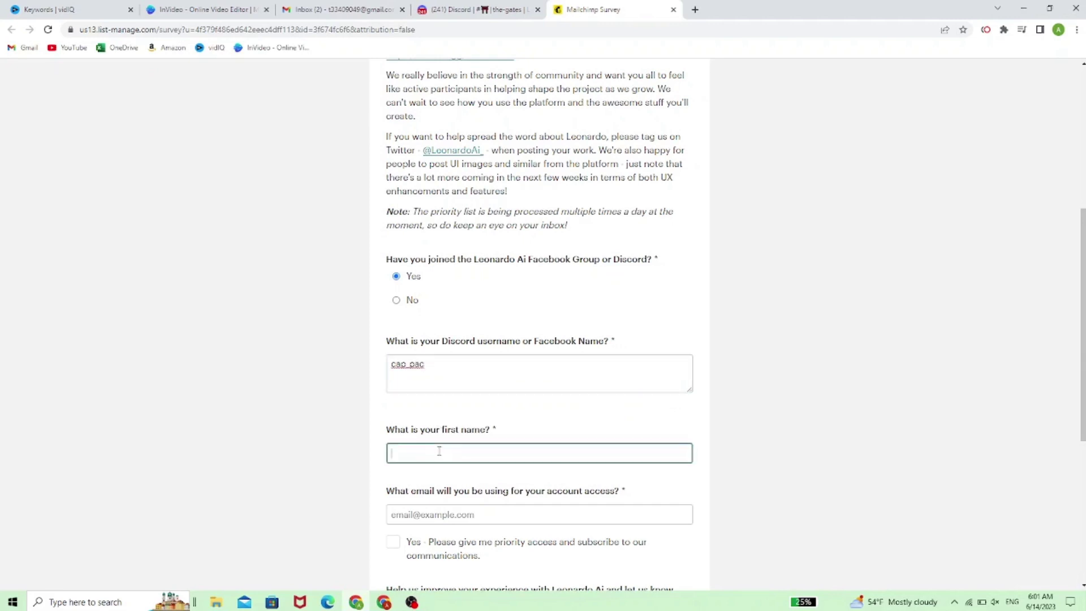
pyautogui.write('om')
pyautogui.click(480, 478)
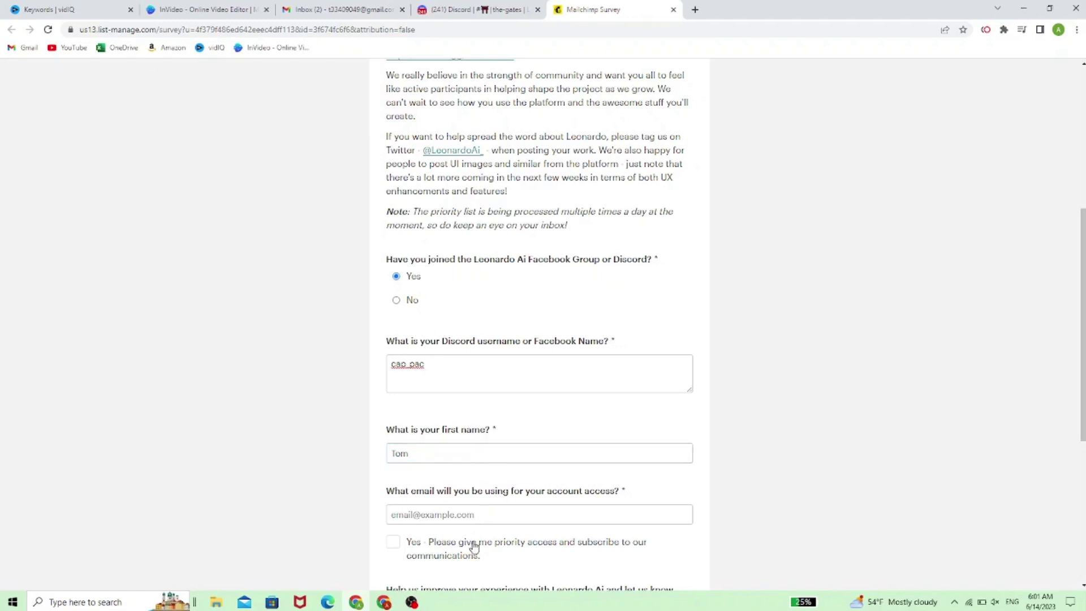
pyautogui.click(472, 513)
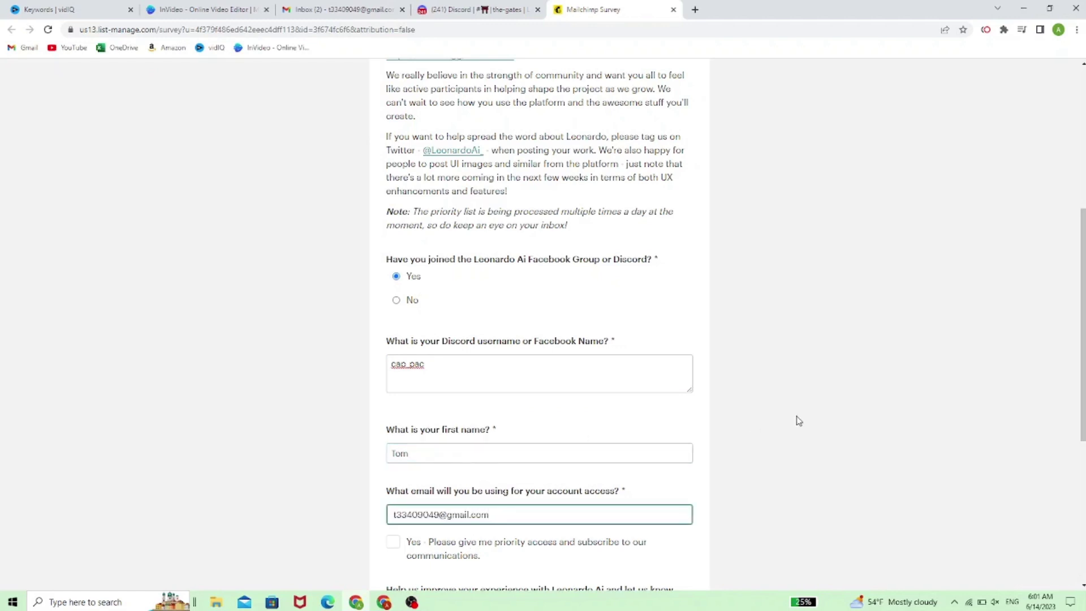
pyautogui.click(798, 421)
pyautogui.scroll(-3, 1077, 339)
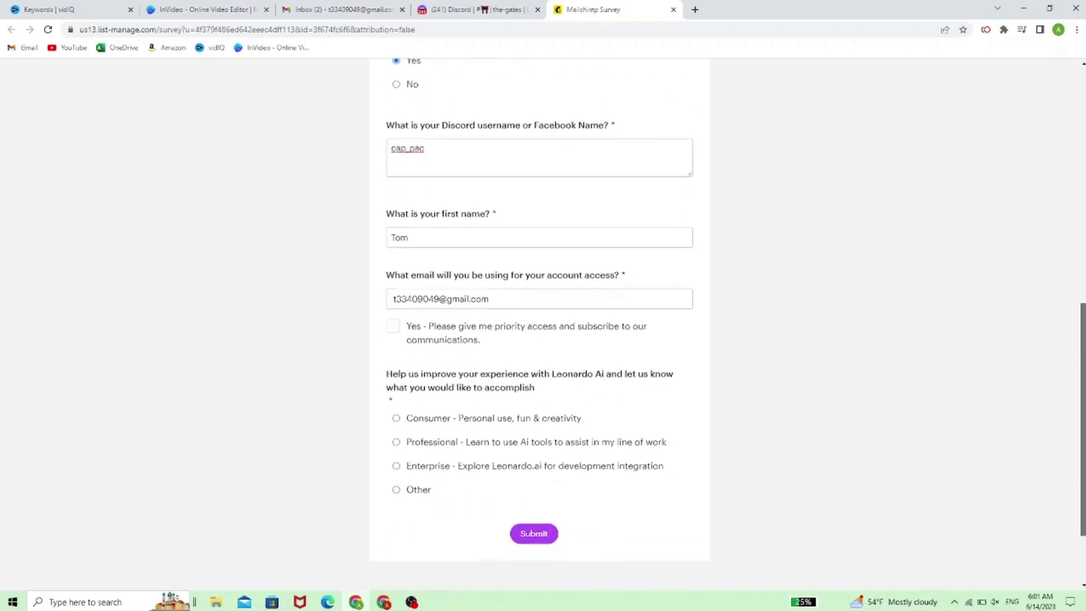
pyautogui.scroll(-1, 1078, 340)
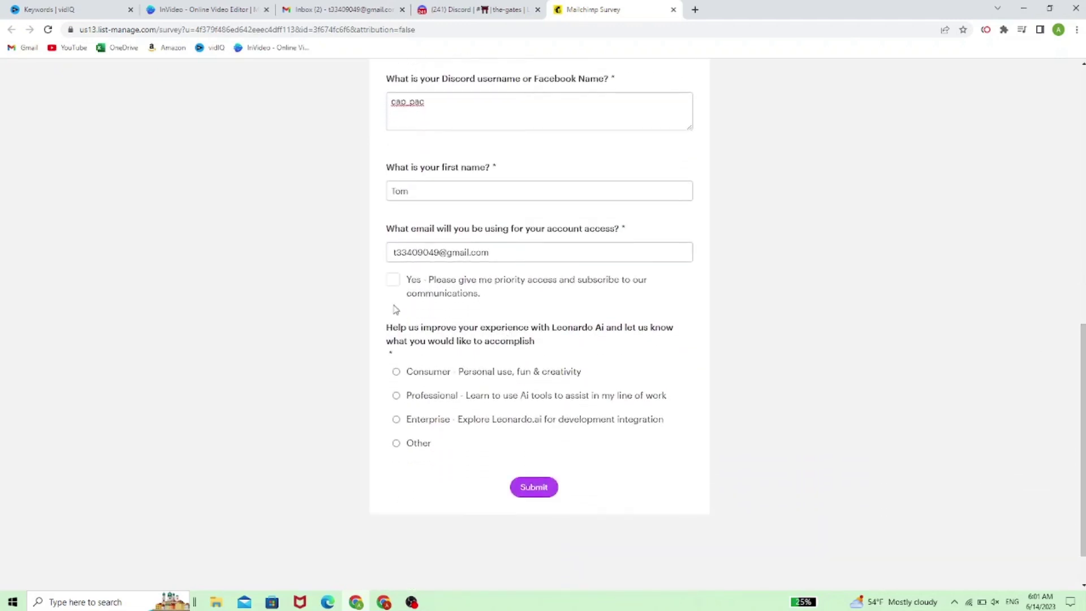
# - Opt in to priority access and communications, choose personal use, and submit
pyautogui.click(396, 283)
pyautogui.click(396, 371)
pyautogui.click(523, 490)
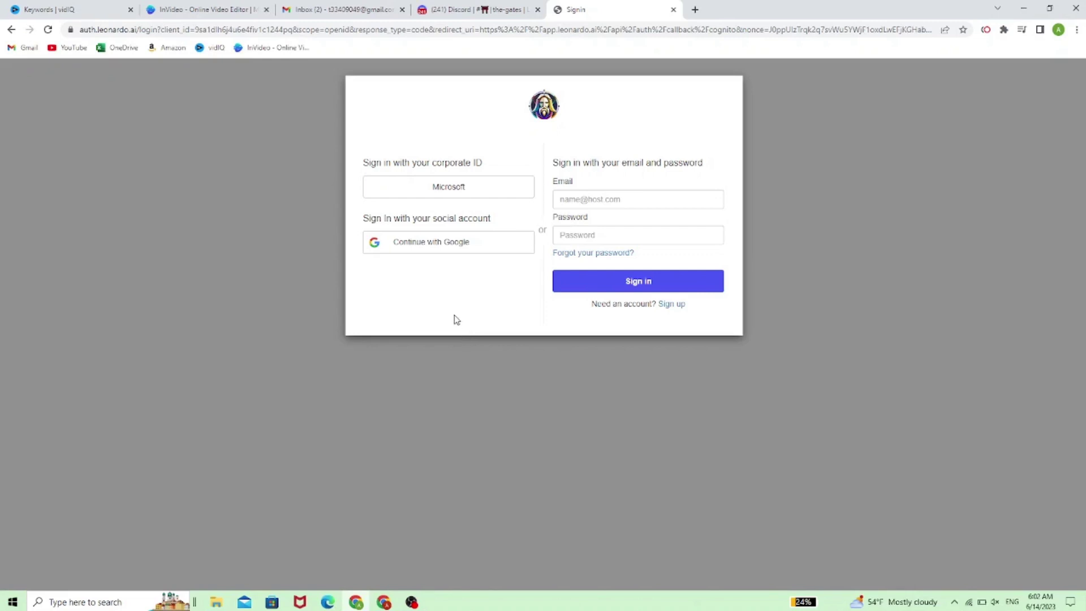
# - Continue with Google and choose the existing Google account
pyautogui.click(459, 243)
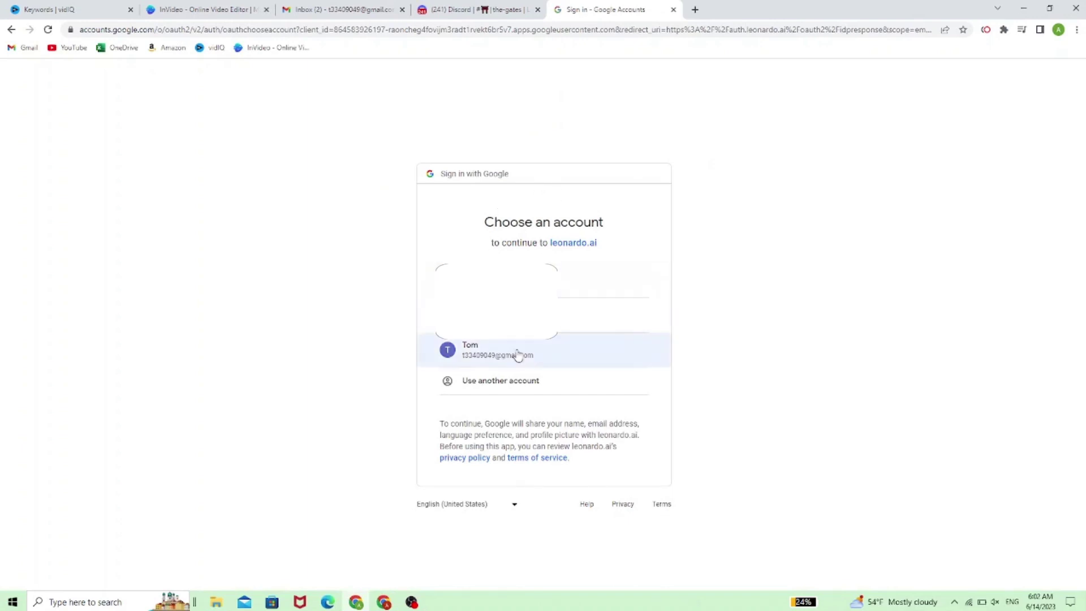
pyautogui.click(518, 357)
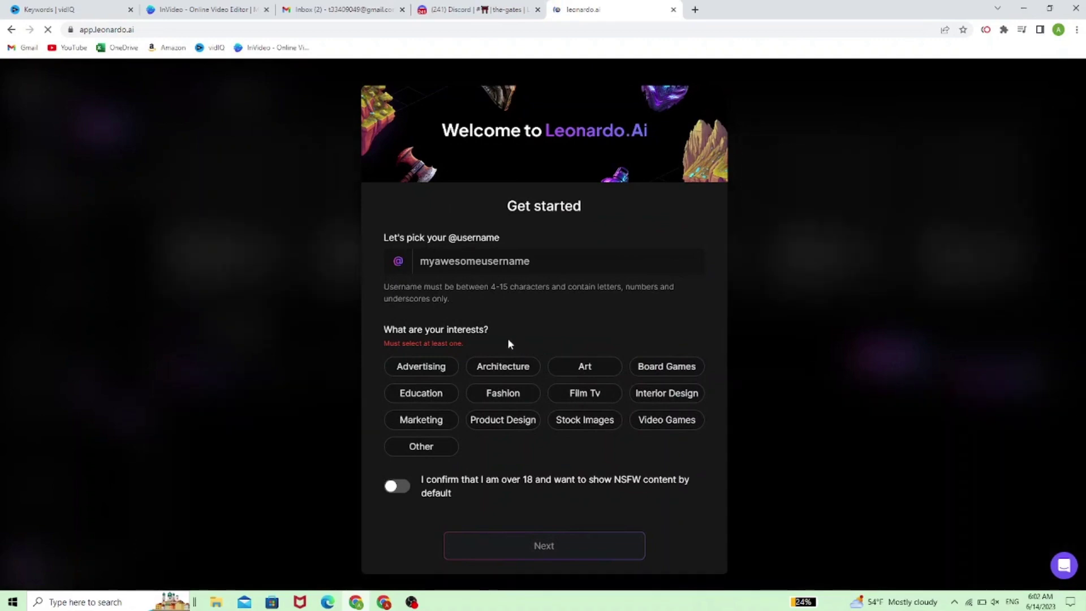
# - Enter a username, pick Art, Marketing and Video Games interests, and allow NSFW content
pyautogui.click(529, 260)
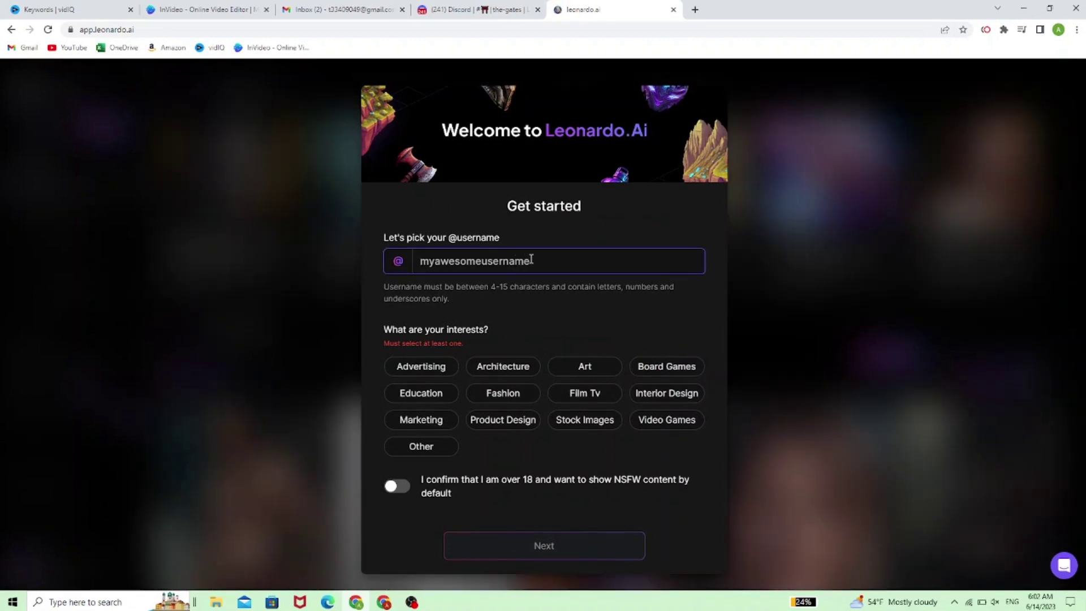
pyautogui.write('12tom')
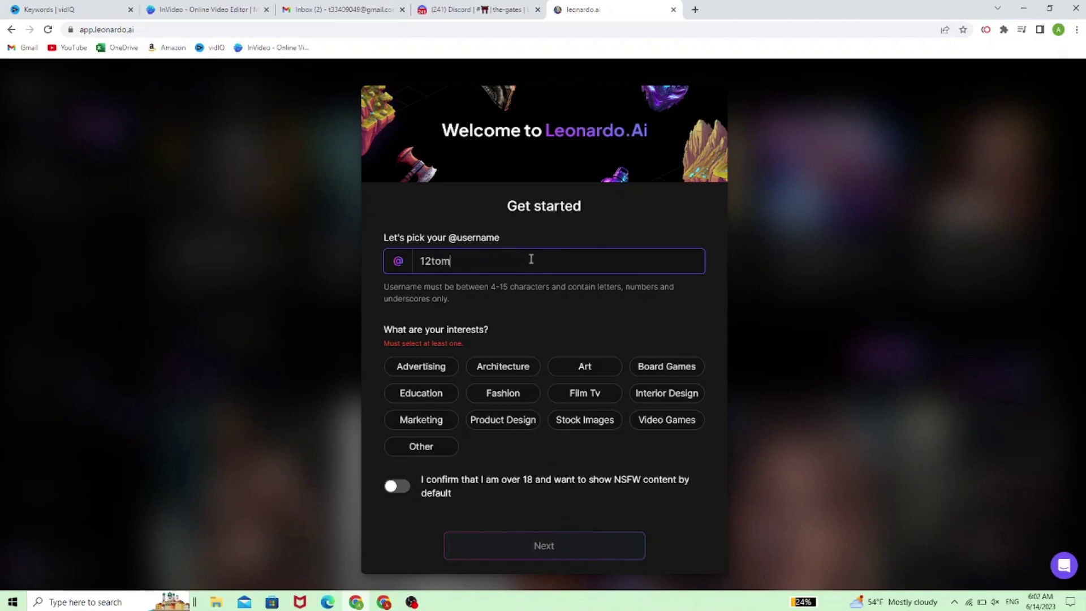
pyautogui.write('__')
pyautogui.write('3')
pyautogui.click(587, 367)
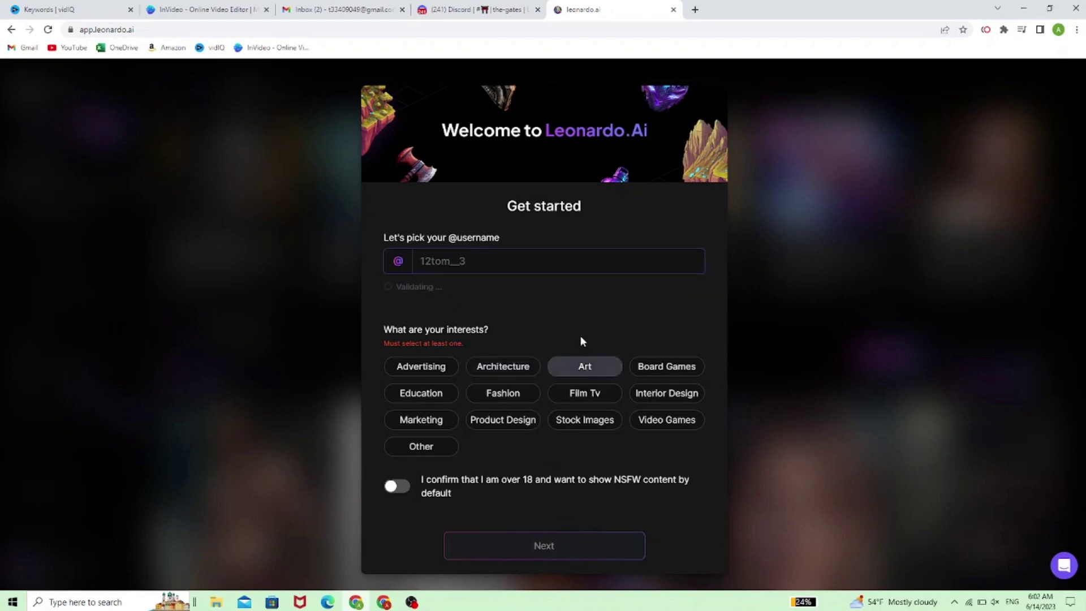
pyautogui.click(447, 419)
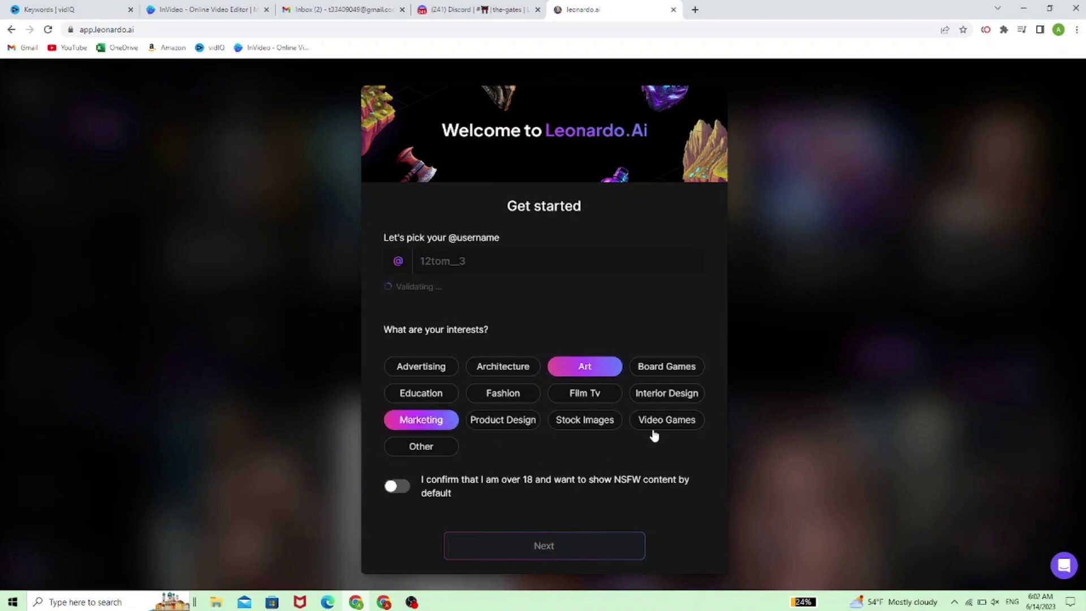
pyautogui.click(660, 427)
pyautogui.click(679, 426)
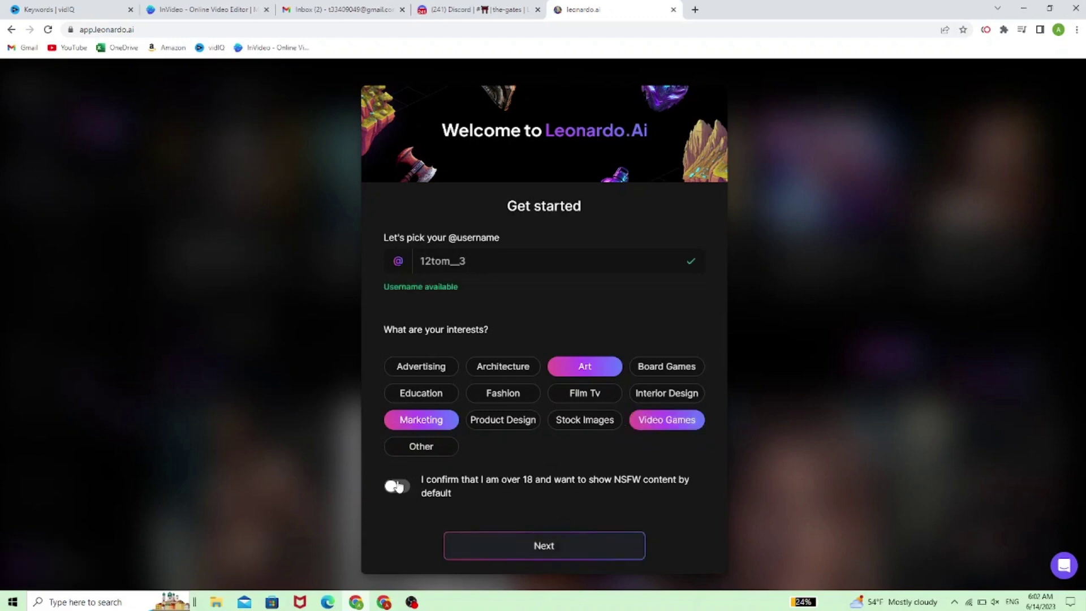
pyautogui.click(398, 485)
# - Choose the Consumer role and finish onboarding into the app
pyautogui.click(499, 551)
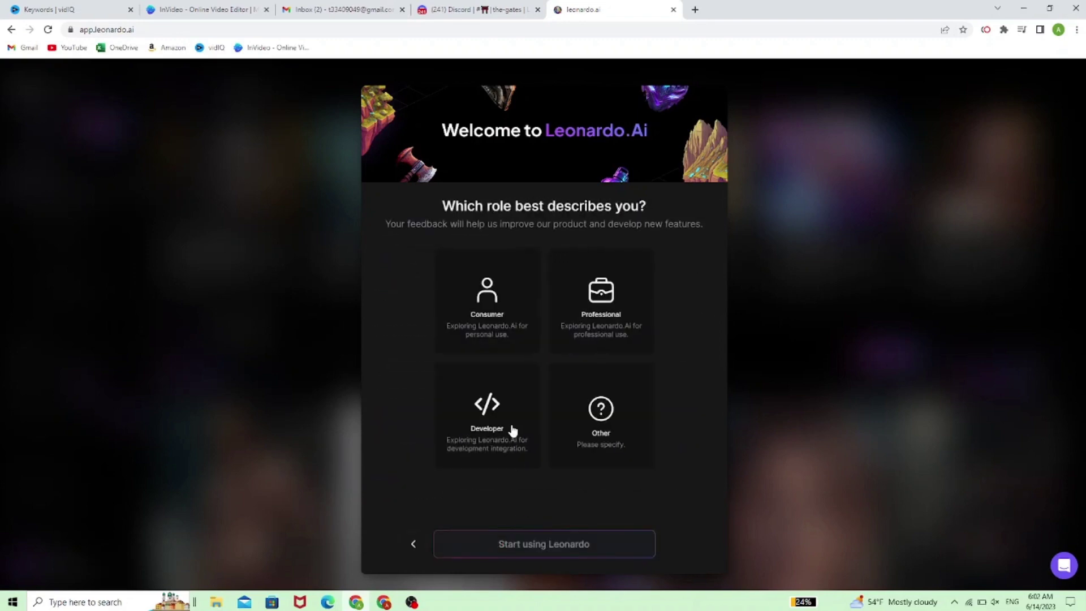
pyautogui.click(482, 319)
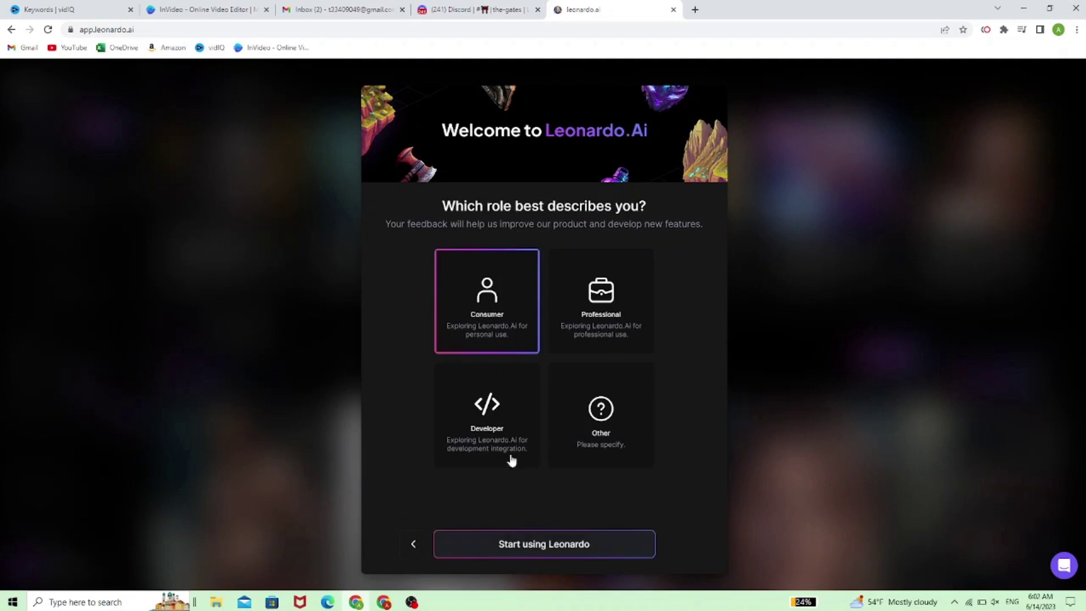
pyautogui.click(527, 552)
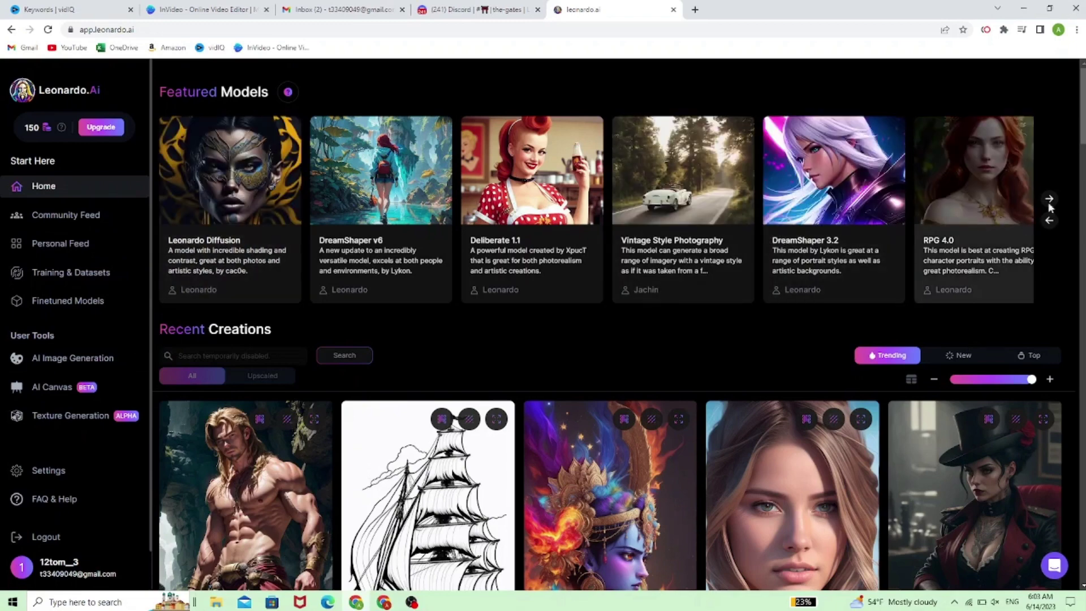
pyautogui.moveTo(1083, 141); pyautogui.dragTo(1083, 168)
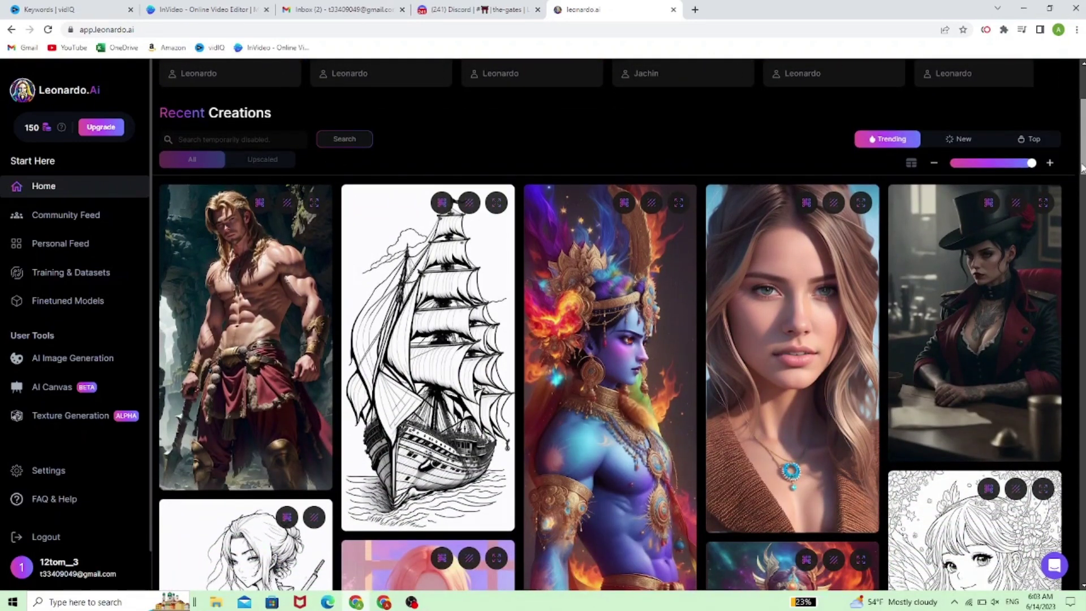
pyautogui.moveTo(1082, 168)
pyautogui.mouseDown()
pyautogui.moveTo(1077, 340)
pyautogui.moveTo(1079, 289)
pyautogui.mouseUp()
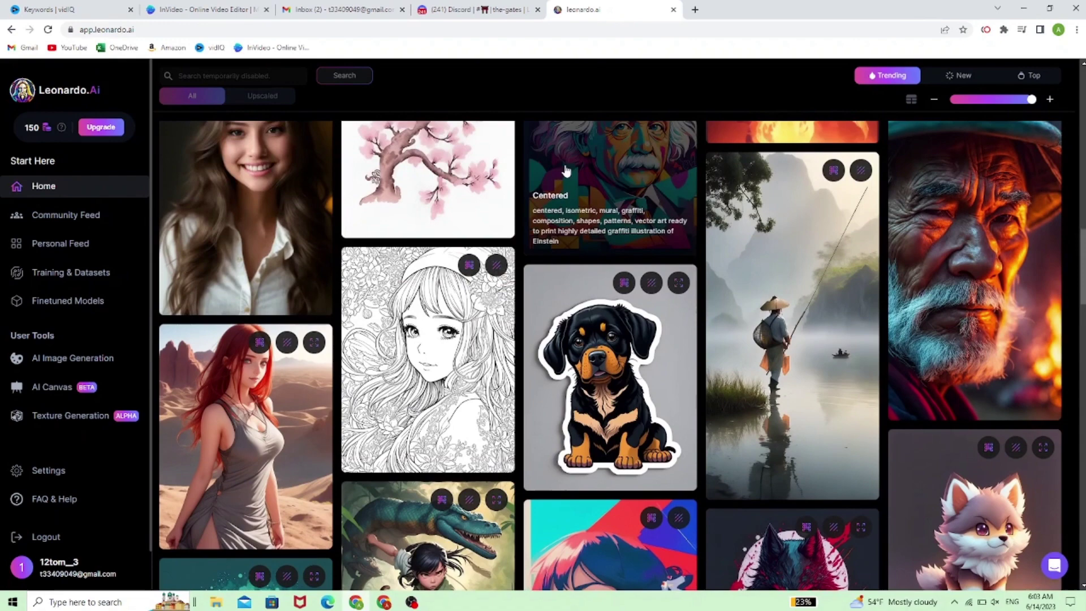
# - Go through Community Feed to Finetuned Models and open the Deliberate 1.1 card
pyautogui.click(98, 218)
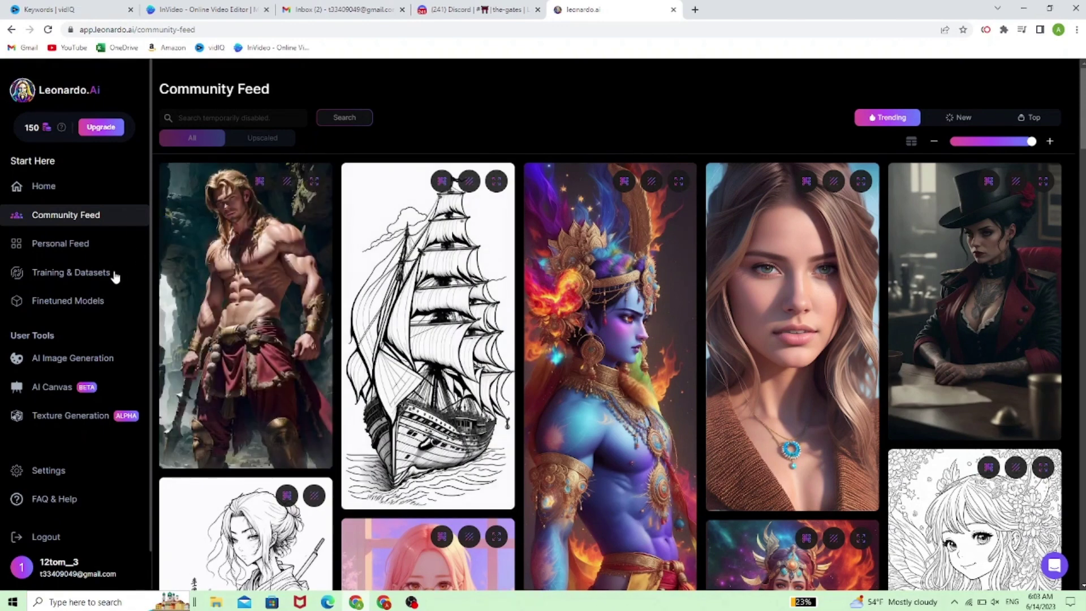
pyautogui.click(94, 304)
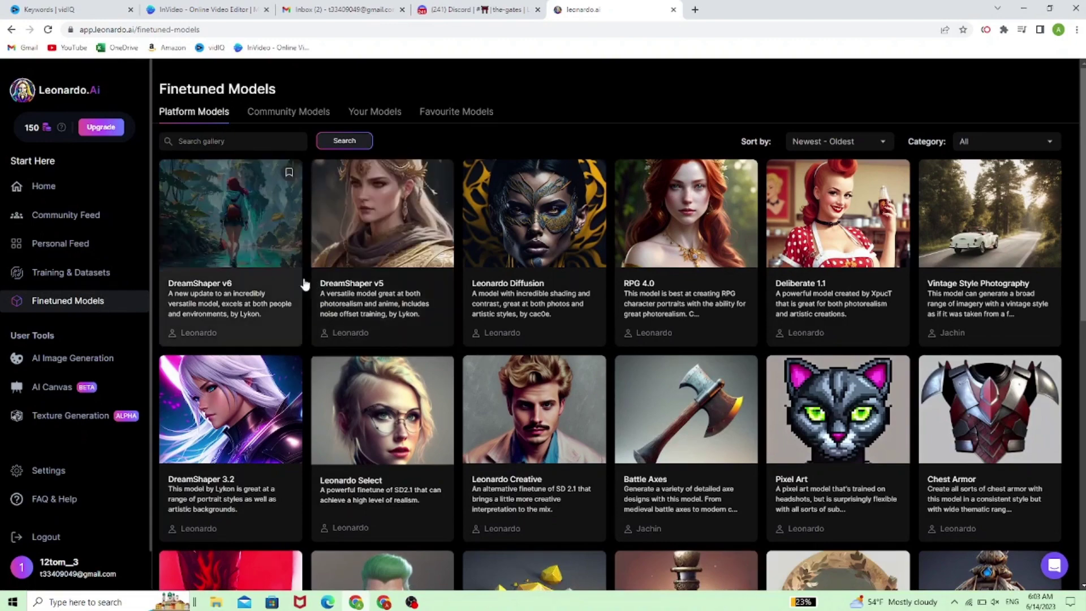
pyautogui.click(820, 255)
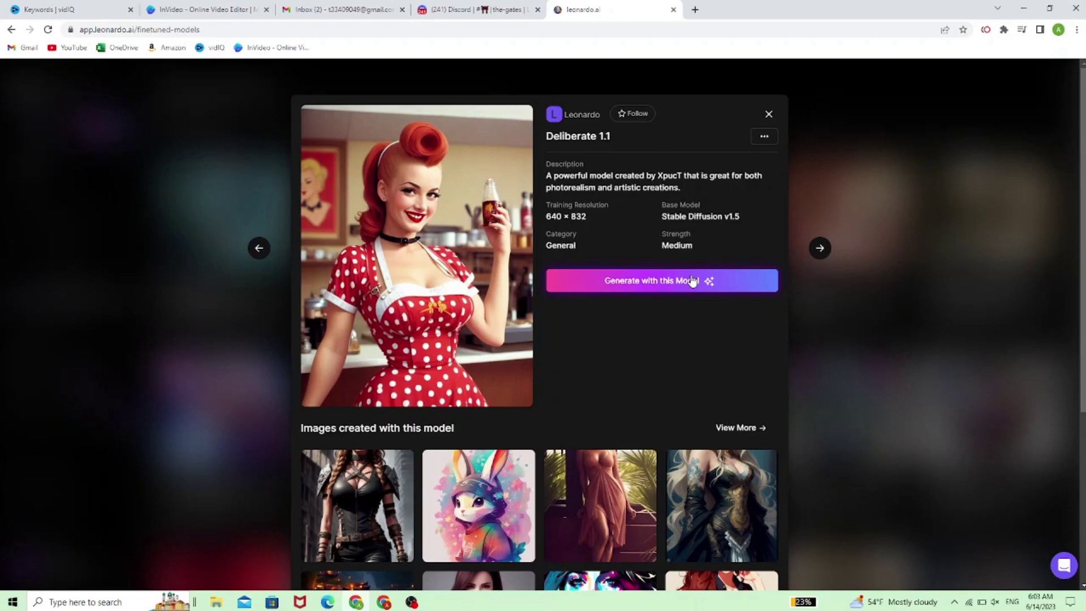
# - Start generating with Deliberate 1.1 and step through all introduction slides
pyautogui.click(693, 283)
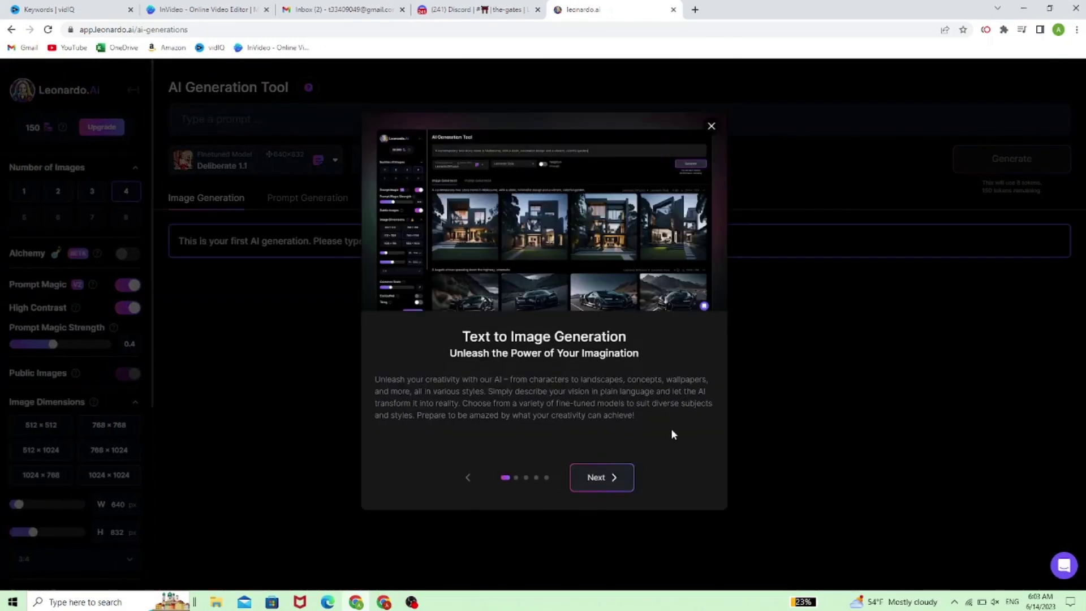
pyautogui.click(613, 485)
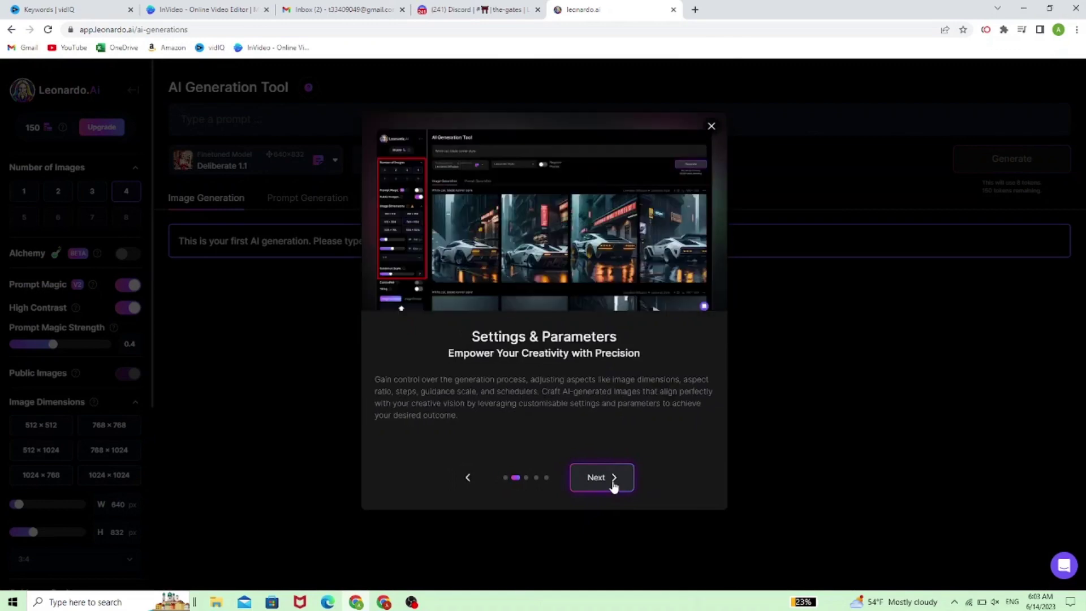
pyautogui.click(613, 485)
pyautogui.click(614, 485)
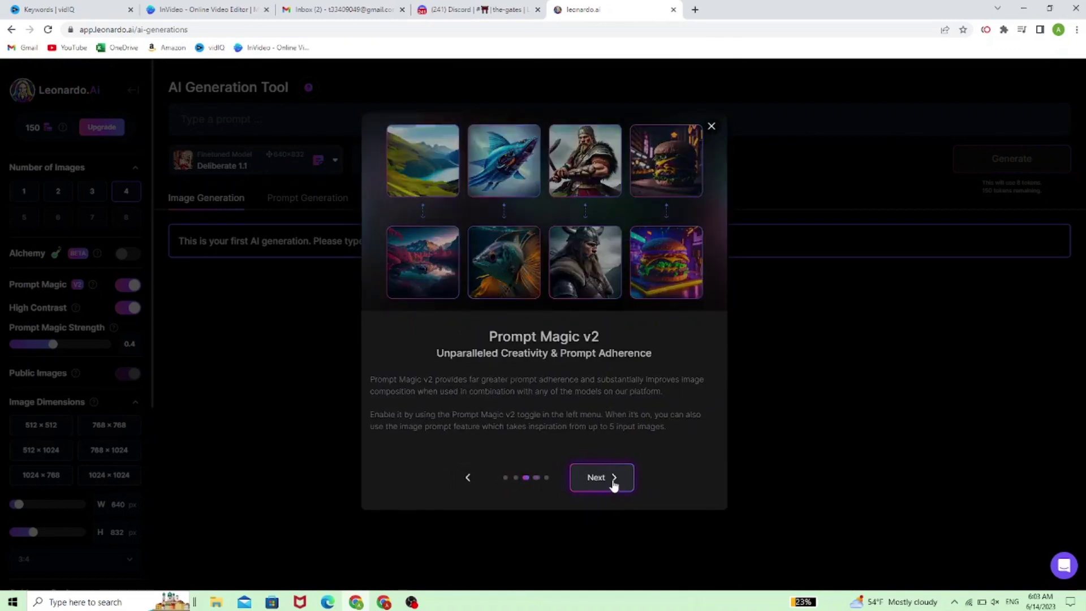
pyautogui.click(614, 485)
pyautogui.click(614, 485)
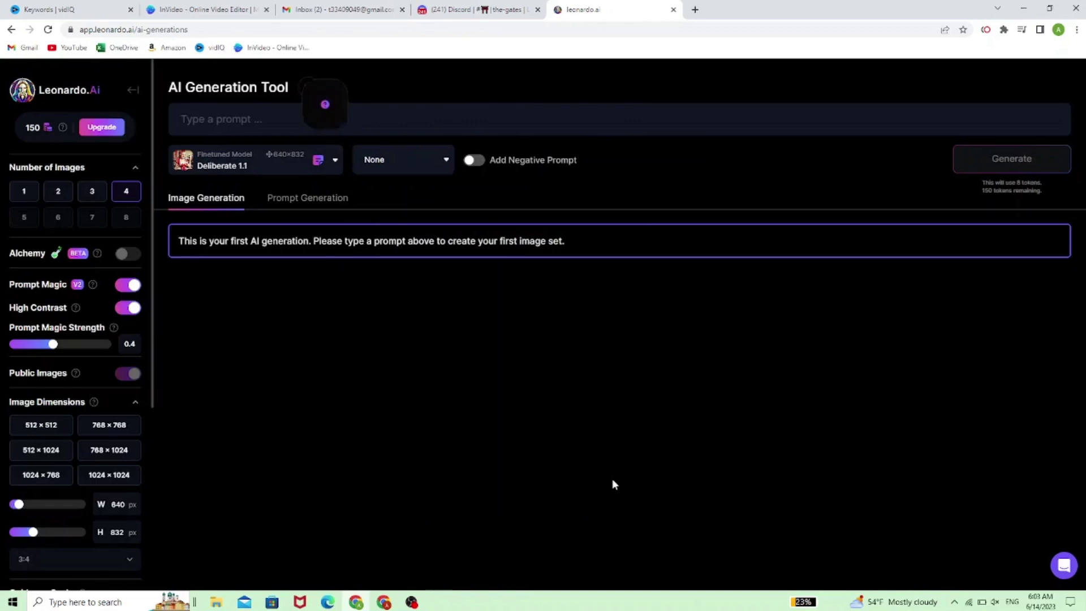